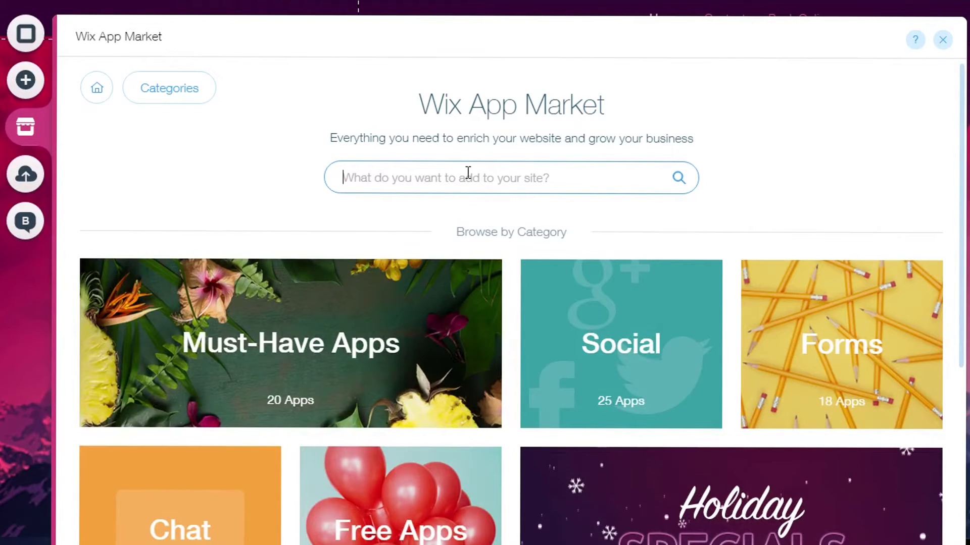
Search the App Market for 'newsletters' and add Wix ShoutOut from the results
left_click(468, 172)
type("newslette")
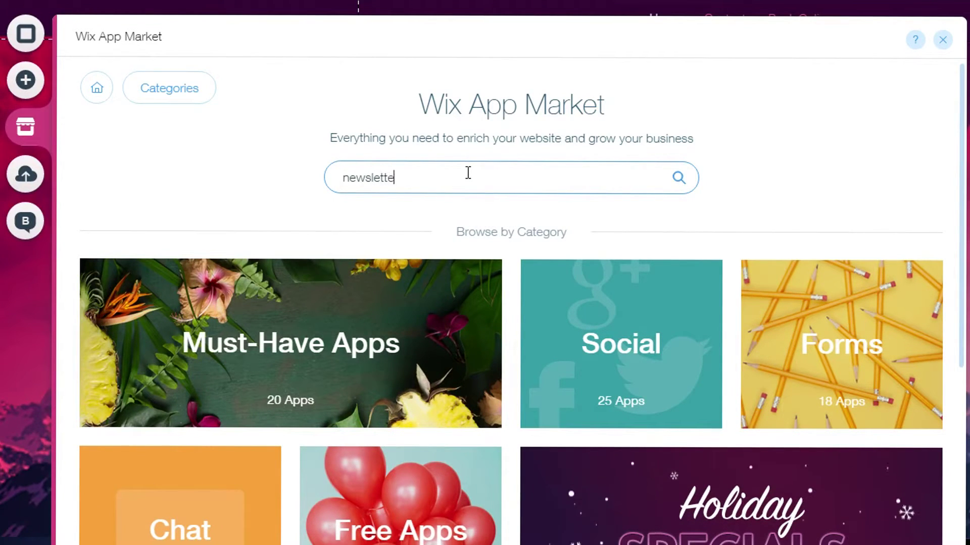
type("rs")
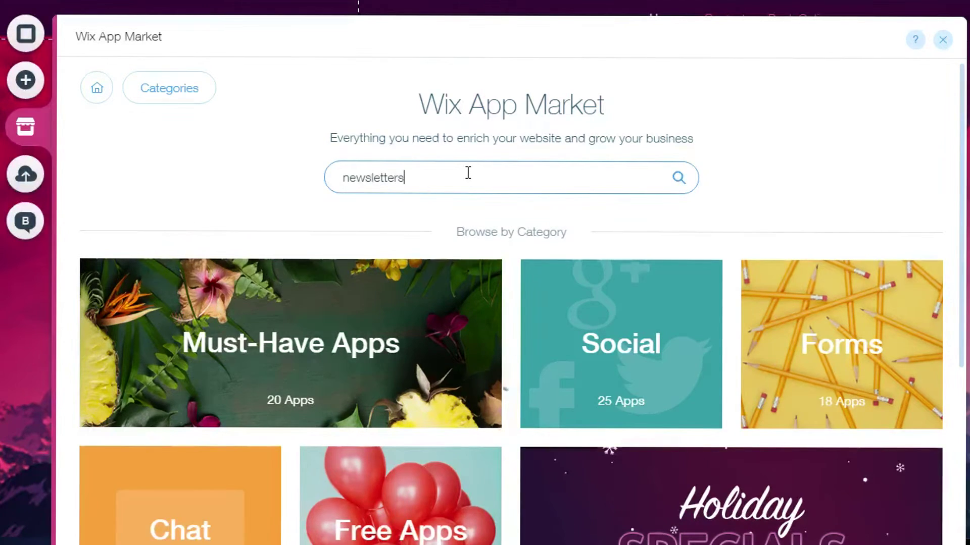
key("Return")
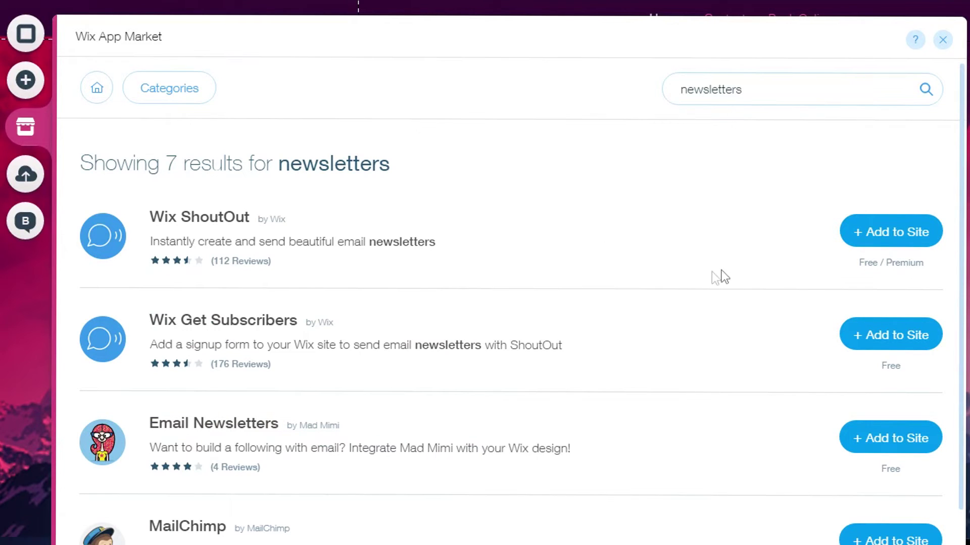
left_click(889, 237)
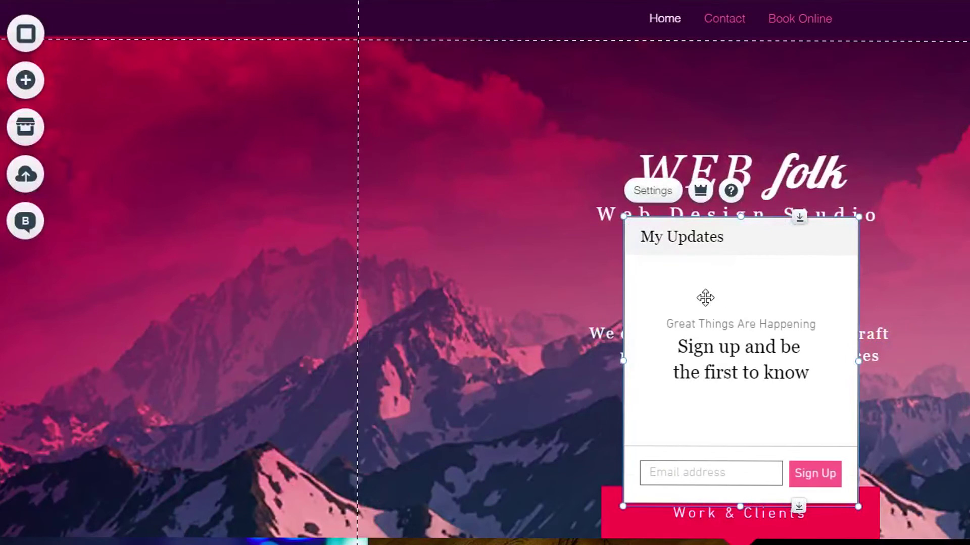
Place the My Updates signup box right of the WEB folk title and open its settings
left_click_drag(922, 176, 697, 184)
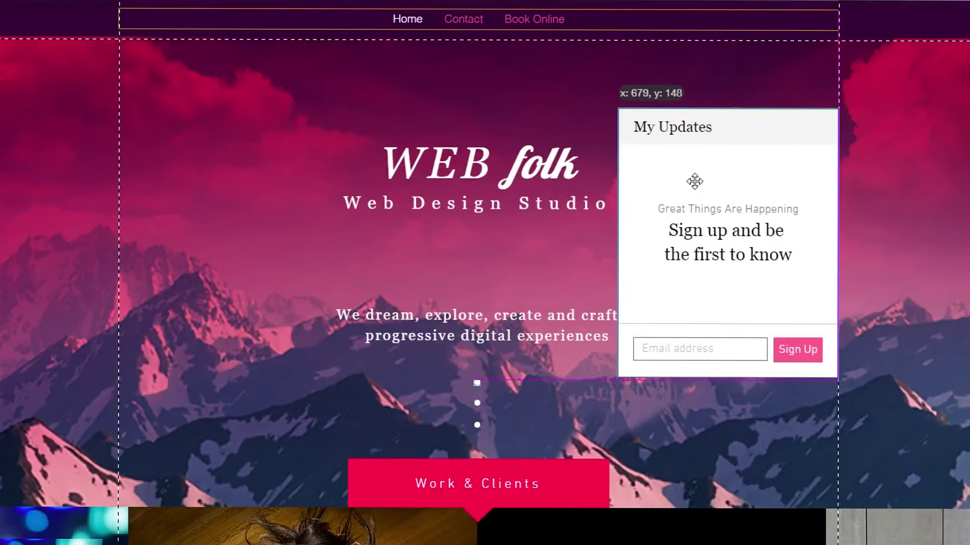
double_click(698, 184)
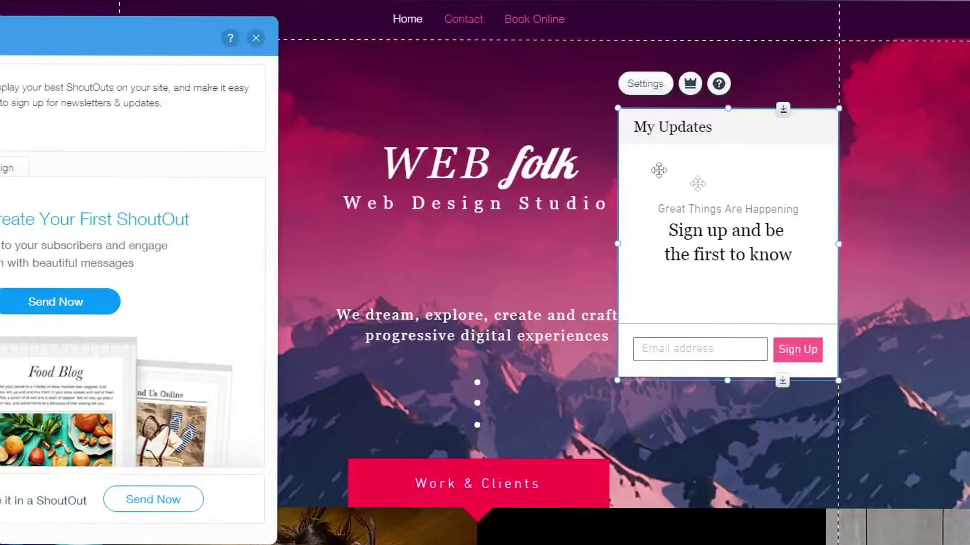
Check the signup box's text fields, then move the My Updates box further right
left_click_drag(9, 34, 432, 76)
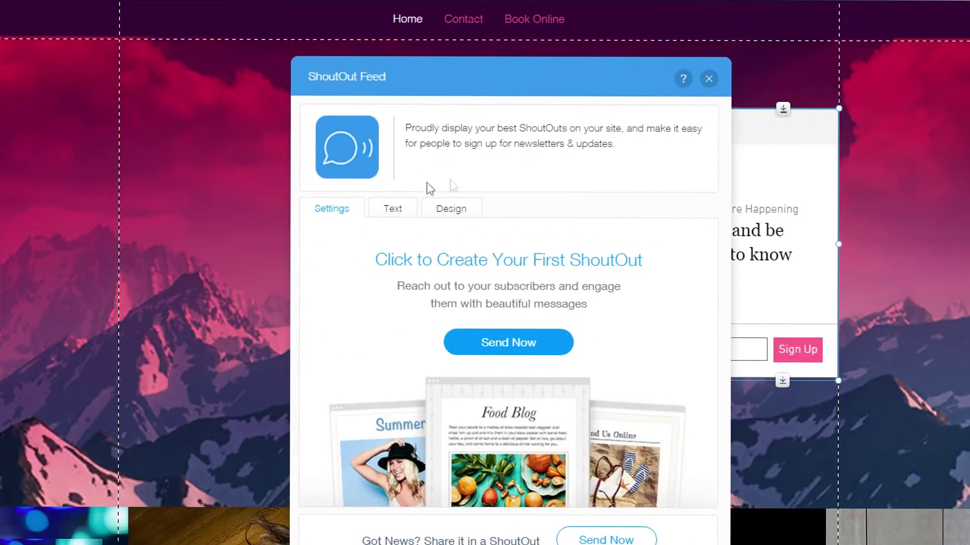
left_click(385, 212)
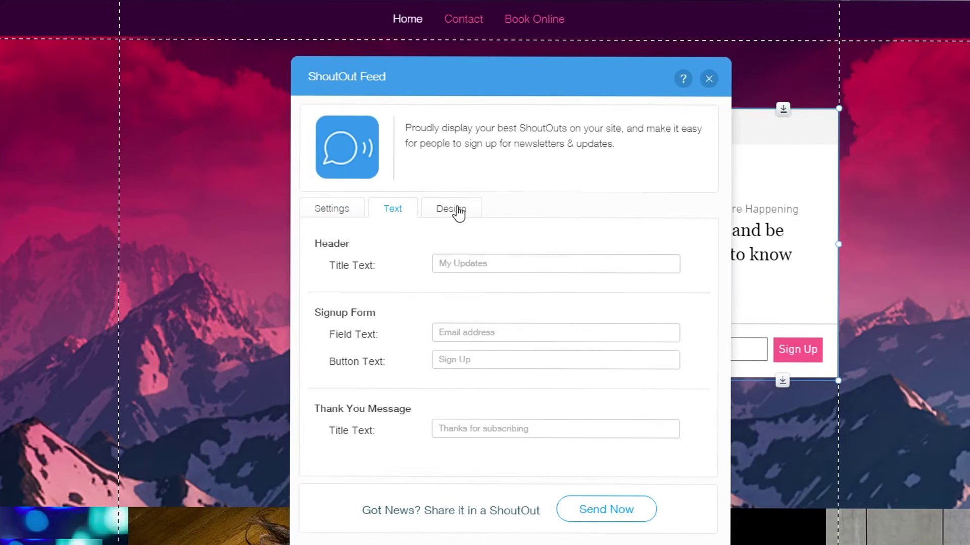
left_click(780, 225)
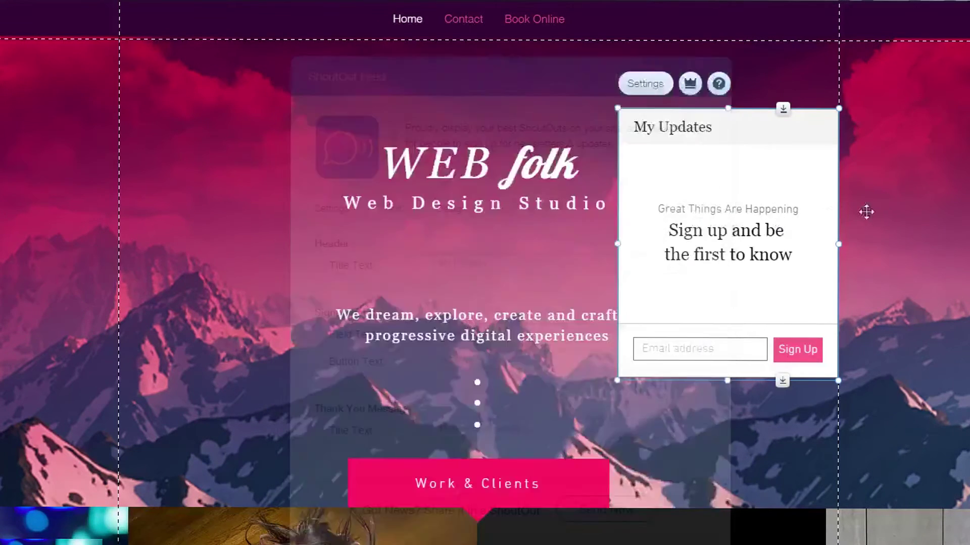
left_click_drag(658, 197, 761, 195)
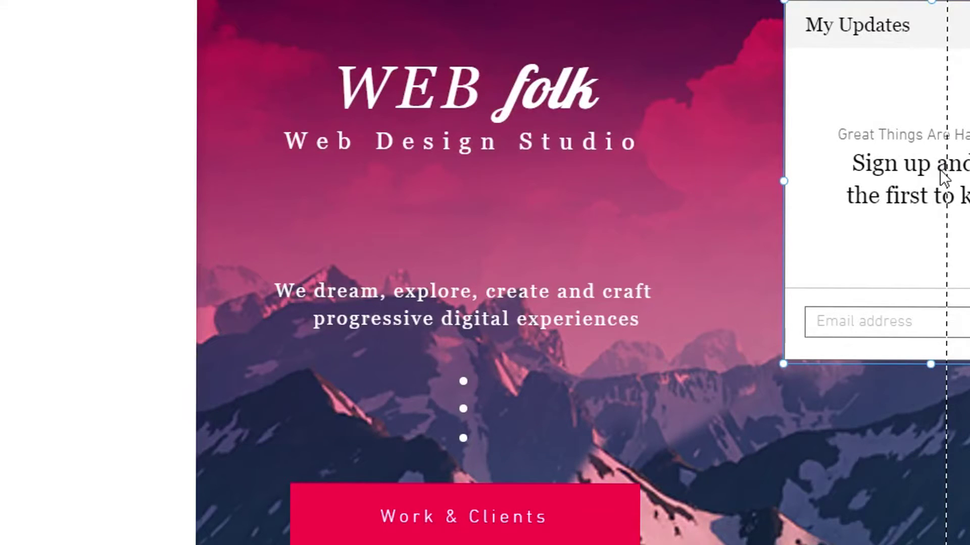
Reopen the ShoutOut Feed settings, review its Design and Text tabs, and return to Settings
left_click(596, 21)
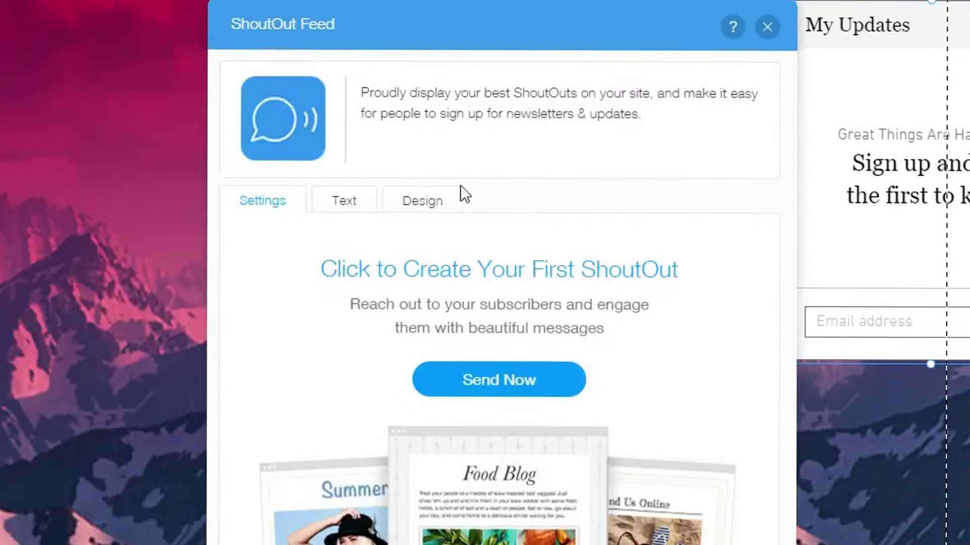
left_click(417, 208)
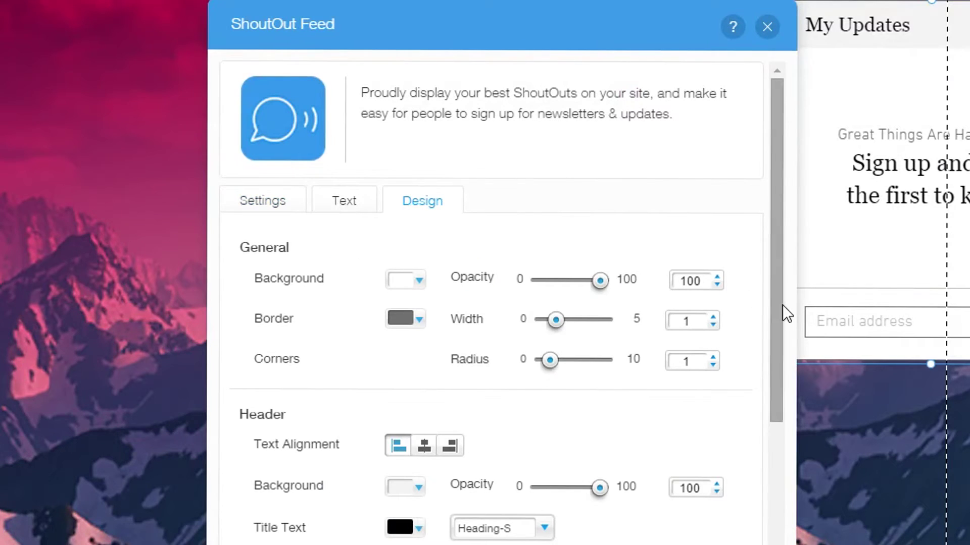
left_click(345, 202)
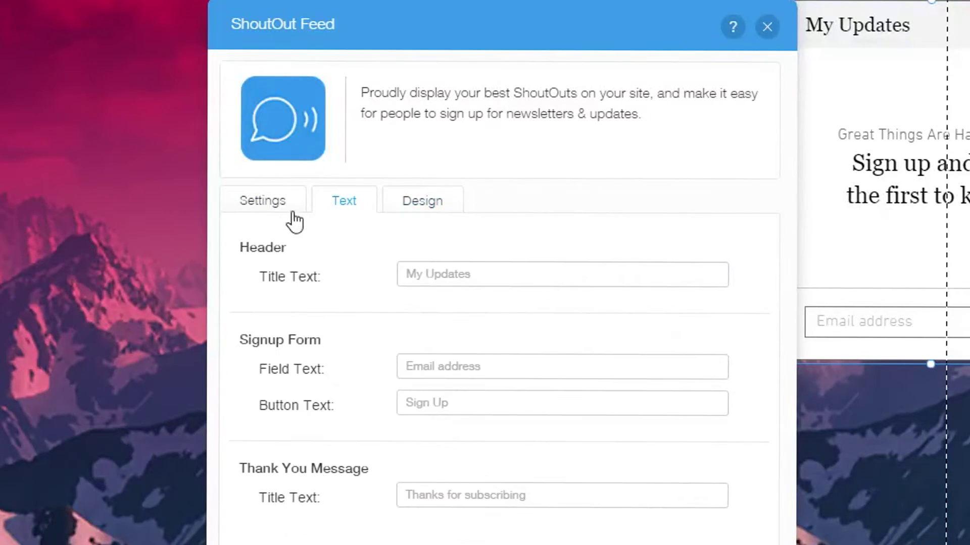
left_click(279, 210)
left_click_drag(338, 11, 288, 7)
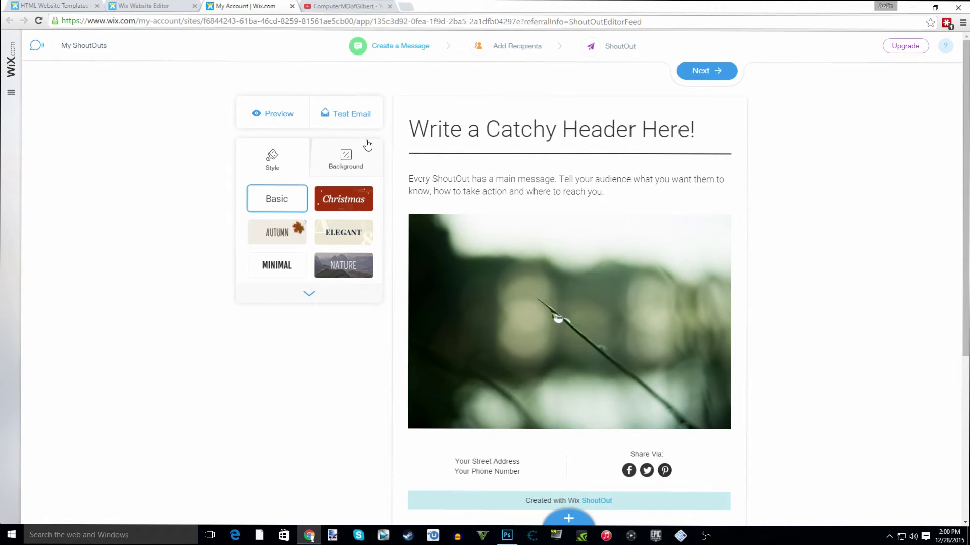
Apply the Urban style, with city skyline backdrop and bicycle photo, to the newsletter
scroll(331, 199, "down", 2)
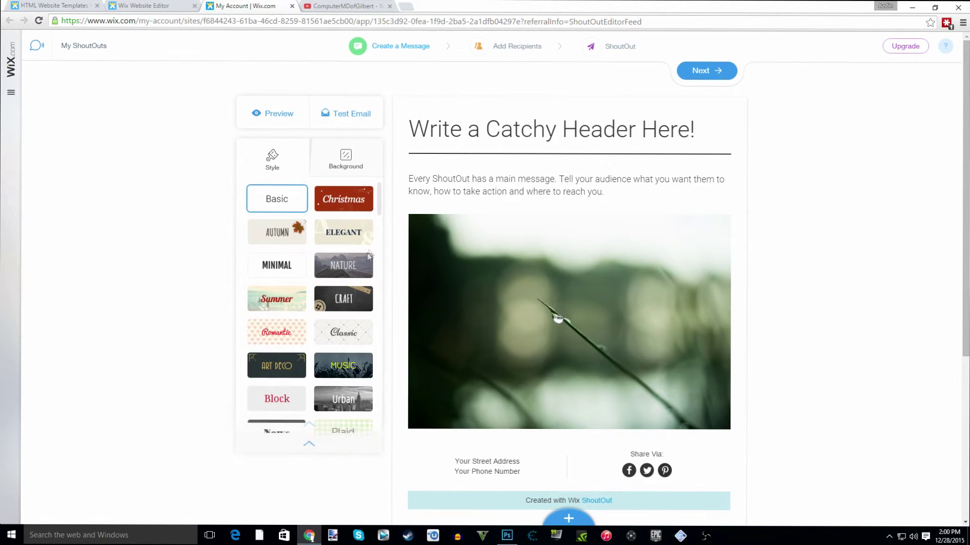
scroll(347, 221, "down", 1)
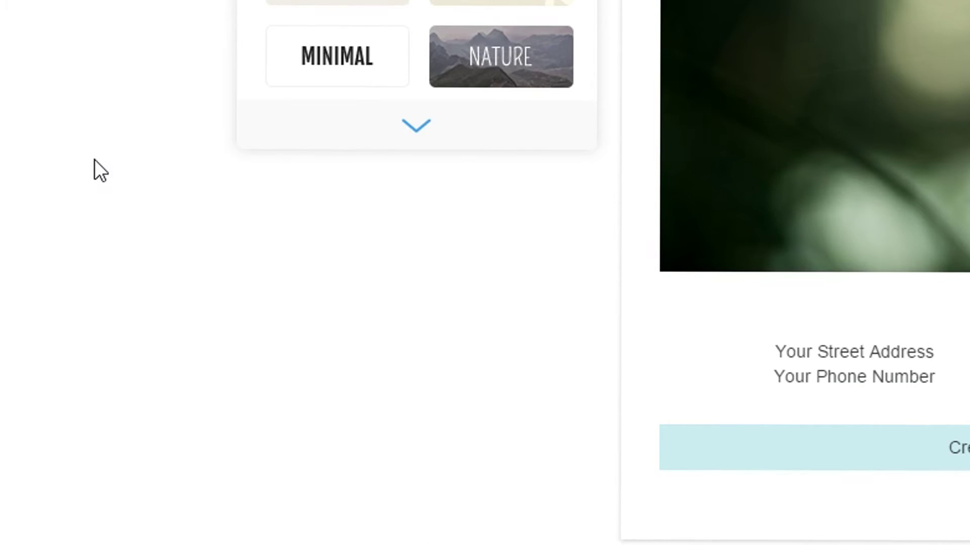
mouse_move(247, 5)
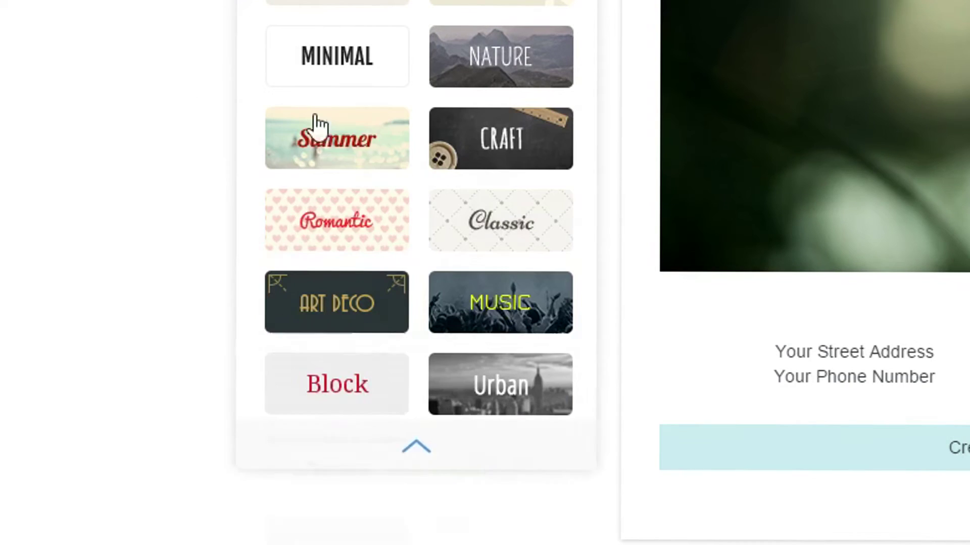
left_click(481, 413)
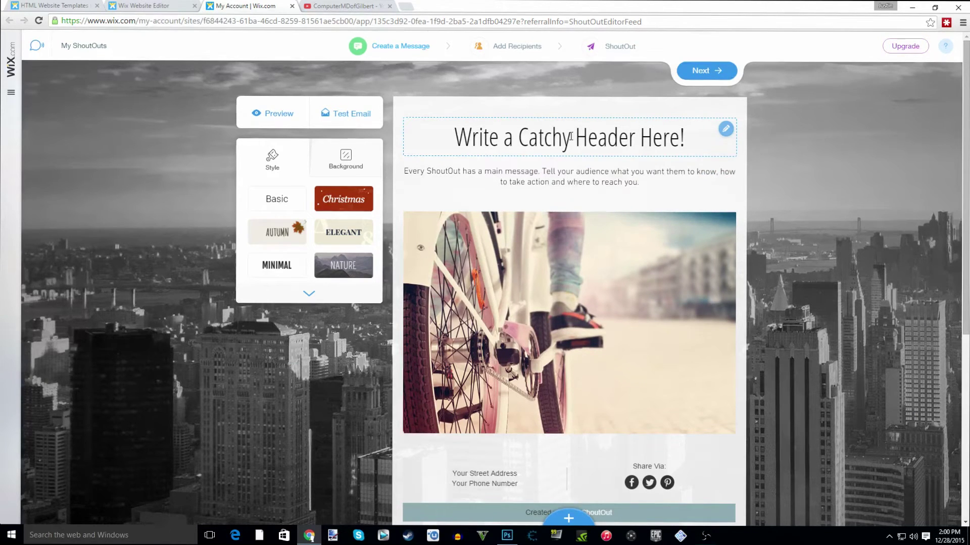
Scroll down the editor to the chooser offering text, image, video, button and other blocks
scroll(626, 175, "down", 3)
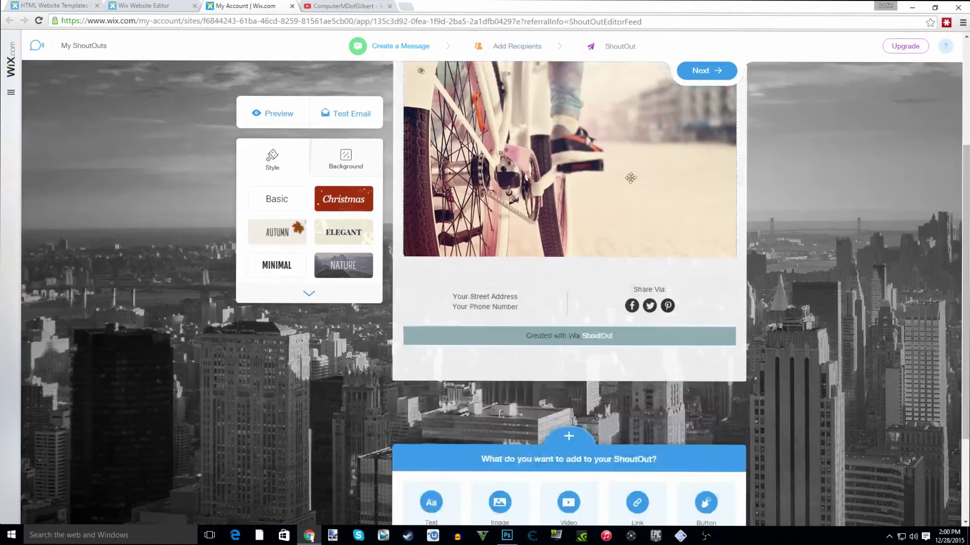
scroll(630, 177, "down", 2)
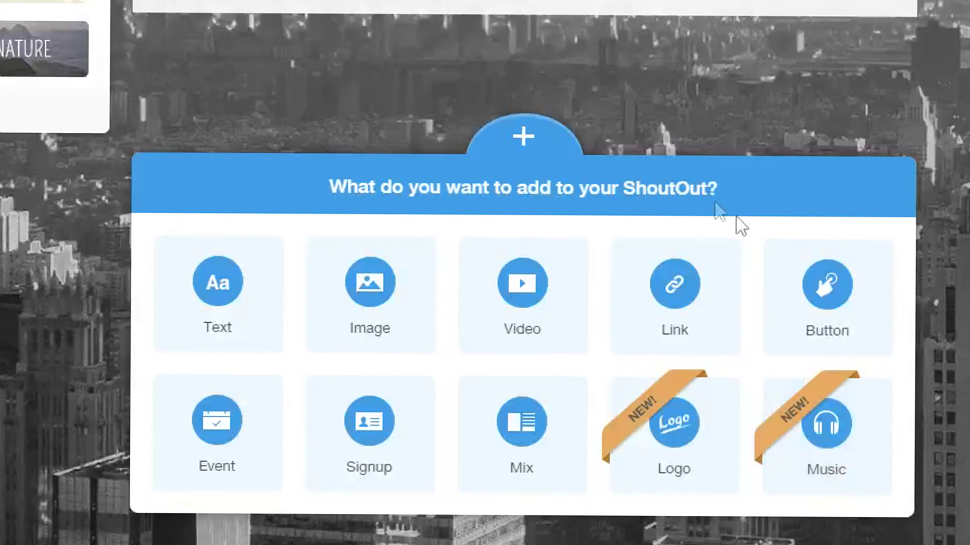
Add a Video block with an empty YouTube link field beneath the bike photo
left_click(520, 283)
left_click(303, 124)
left_click(714, 92)
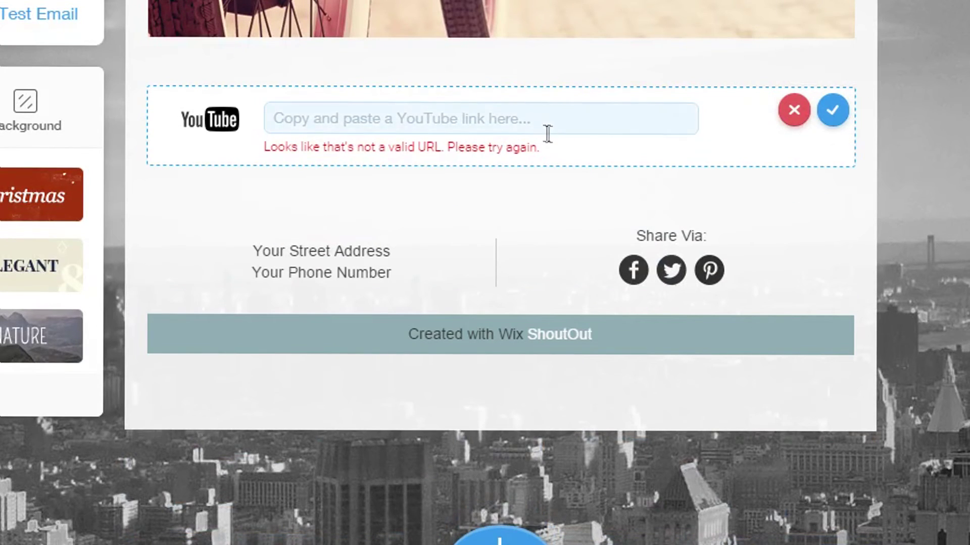
Review the newsletter and continue to the Add Recipients page
scroll(606, 453, "up", 5)
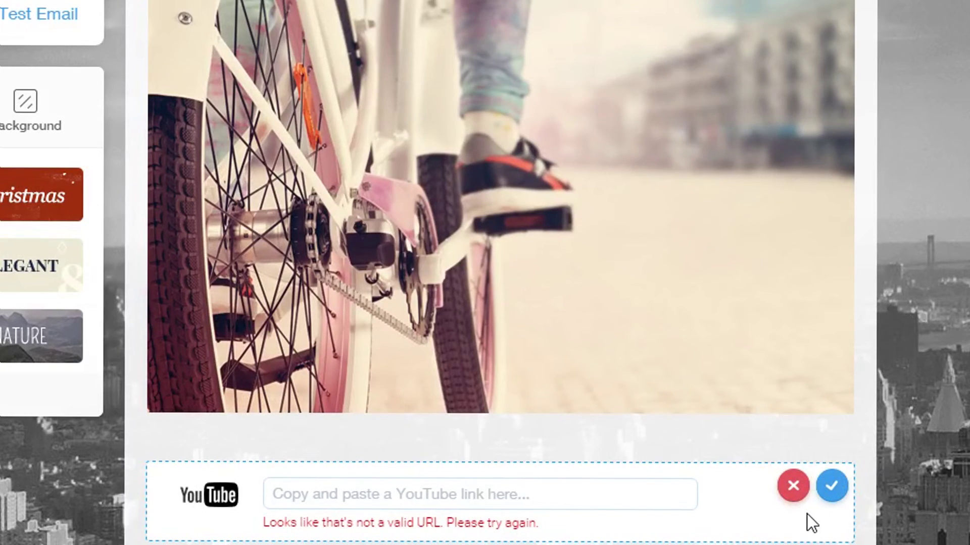
scroll(535, 331, "up", 5)
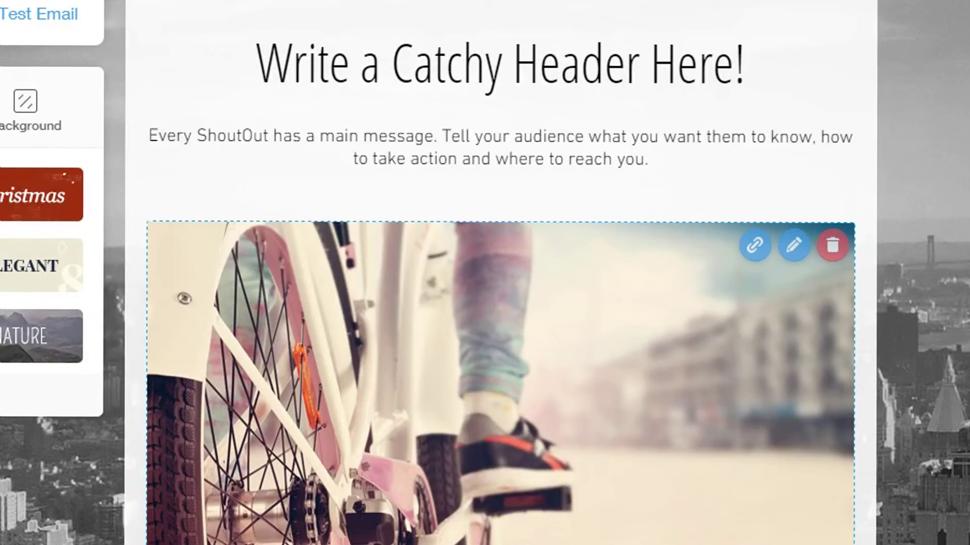
scroll(402, 155, "down", 12)
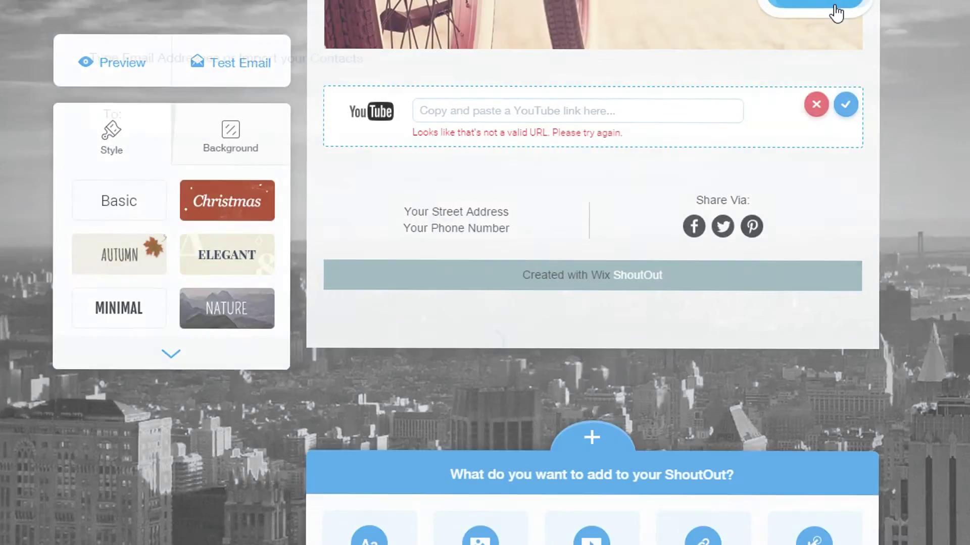
left_click(836, 12)
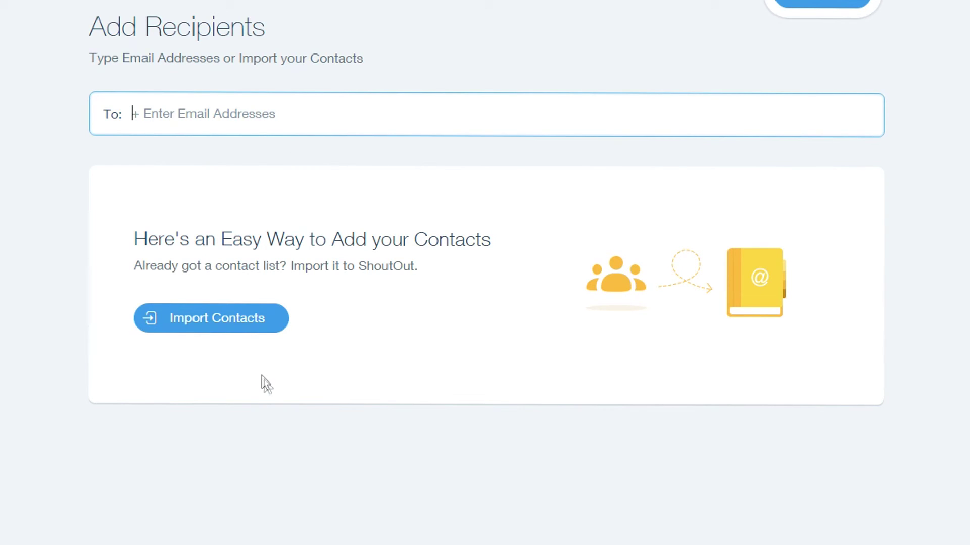
left_click(269, 321)
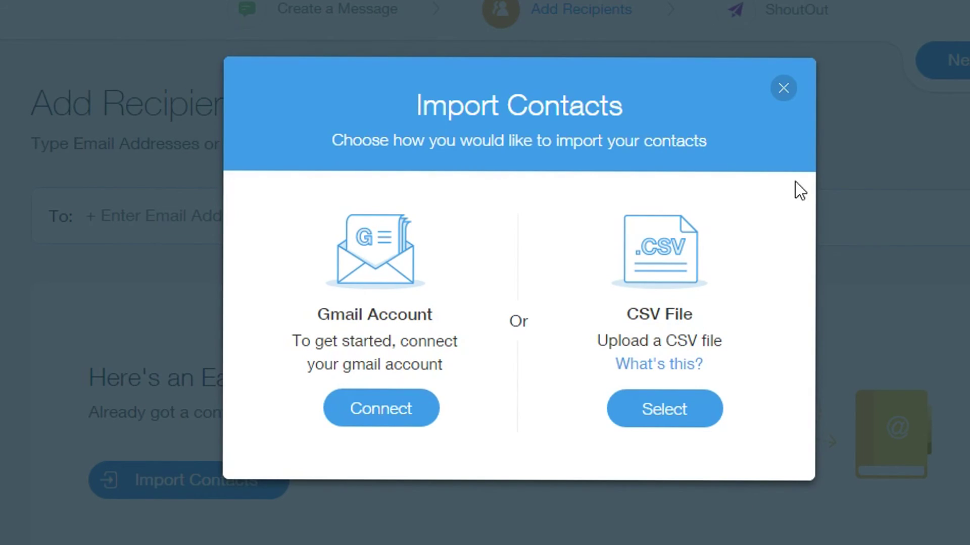
left_click(778, 88)
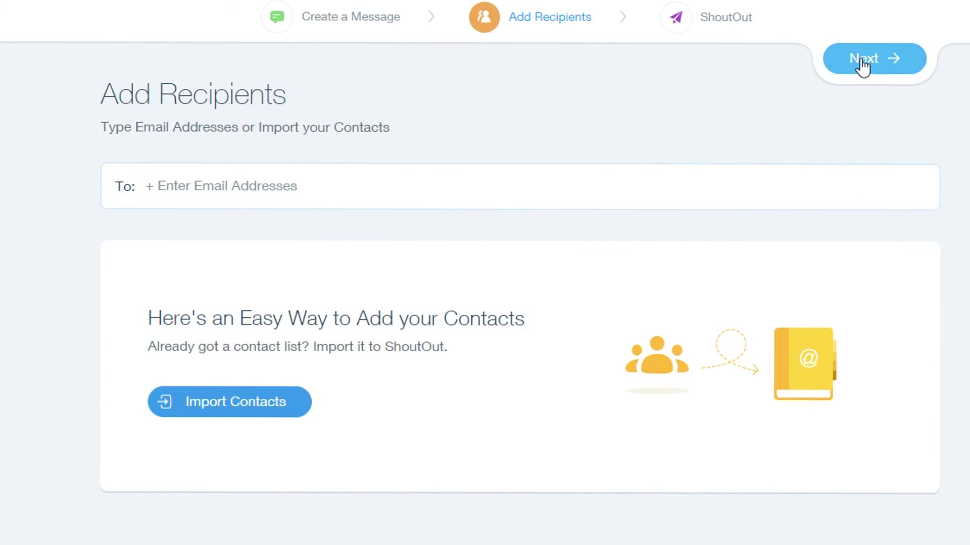
Skip adding recipients and advance to the final ShoutOut publishing step
left_click(957, 62)
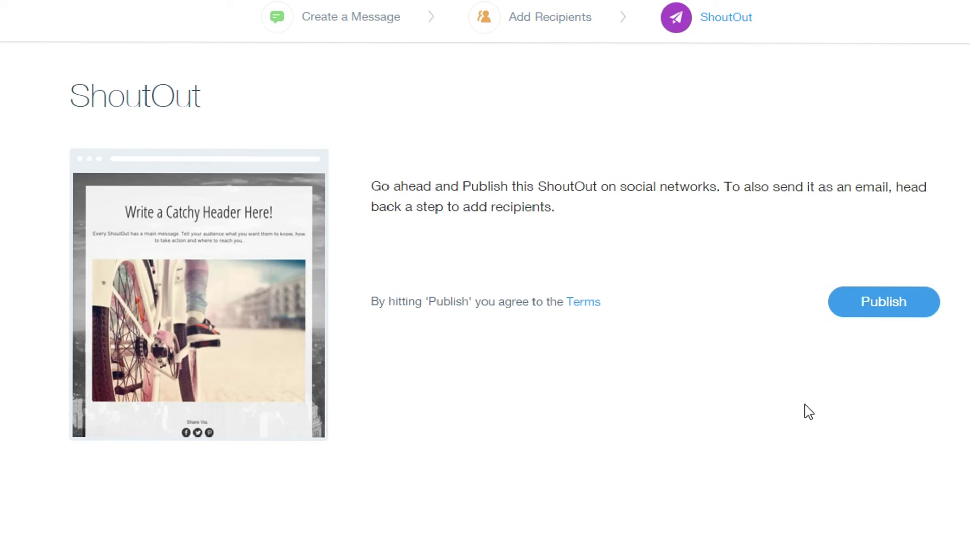